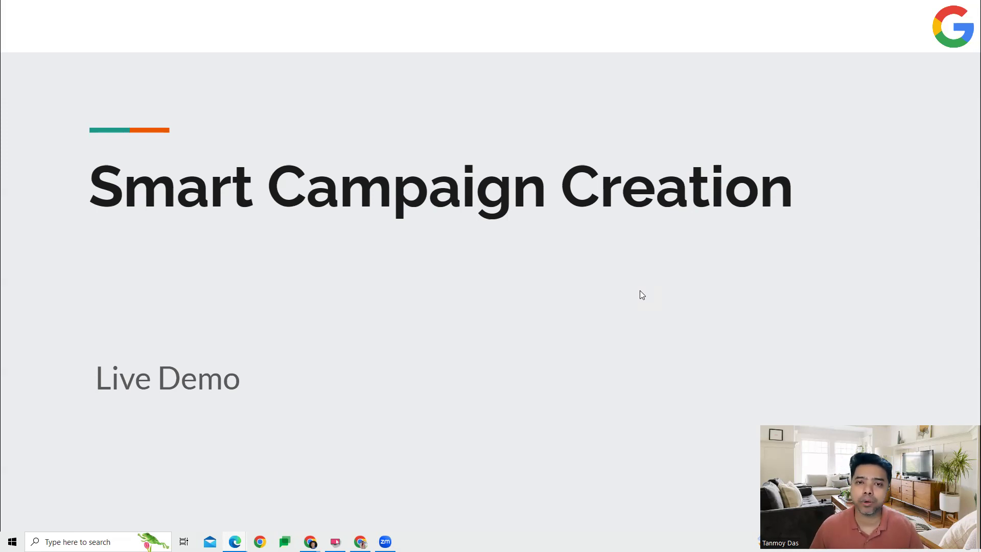
Leave the slideshow and start a new campaign in Google Ads
key(Escape)
click(230, 8)
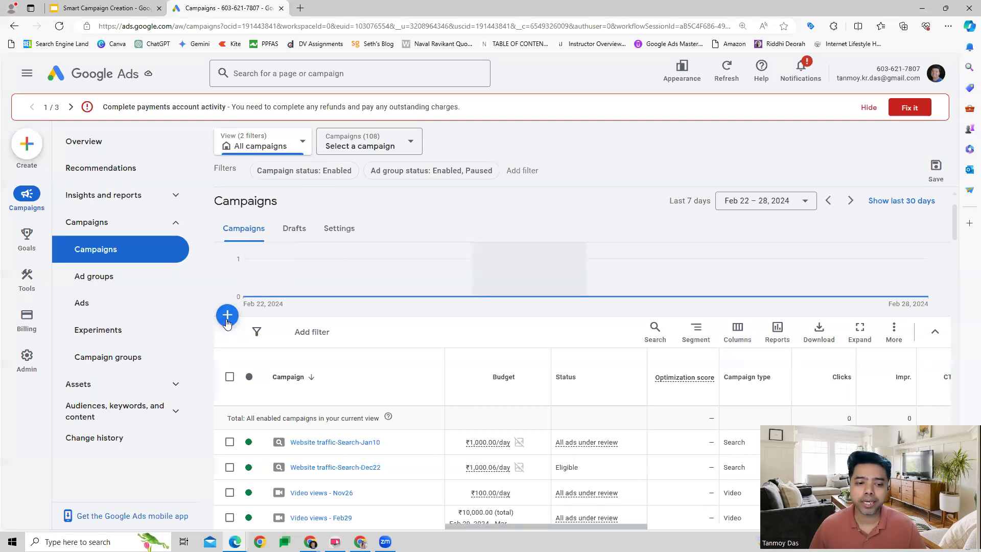
click(227, 315)
click(253, 325)
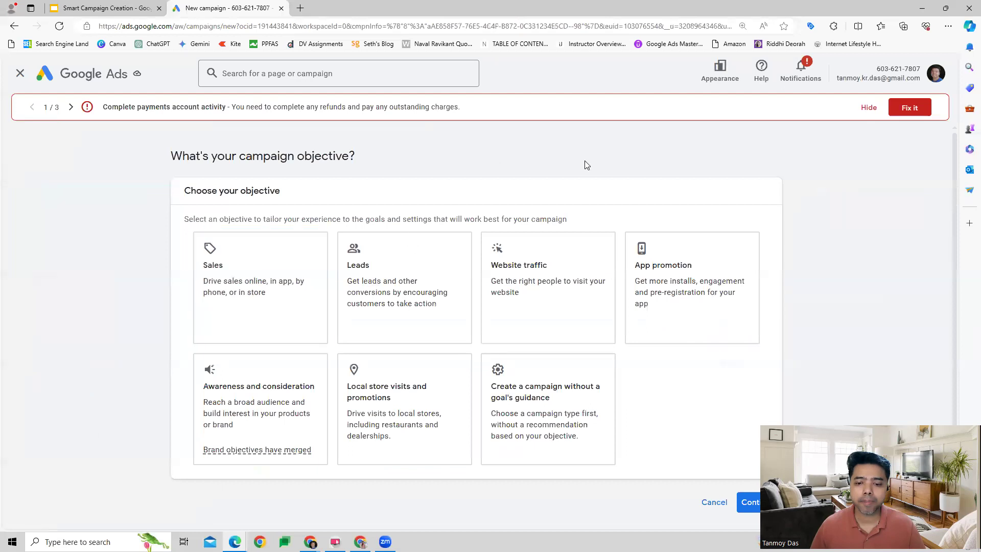
scroll(788, 186, down, 1)
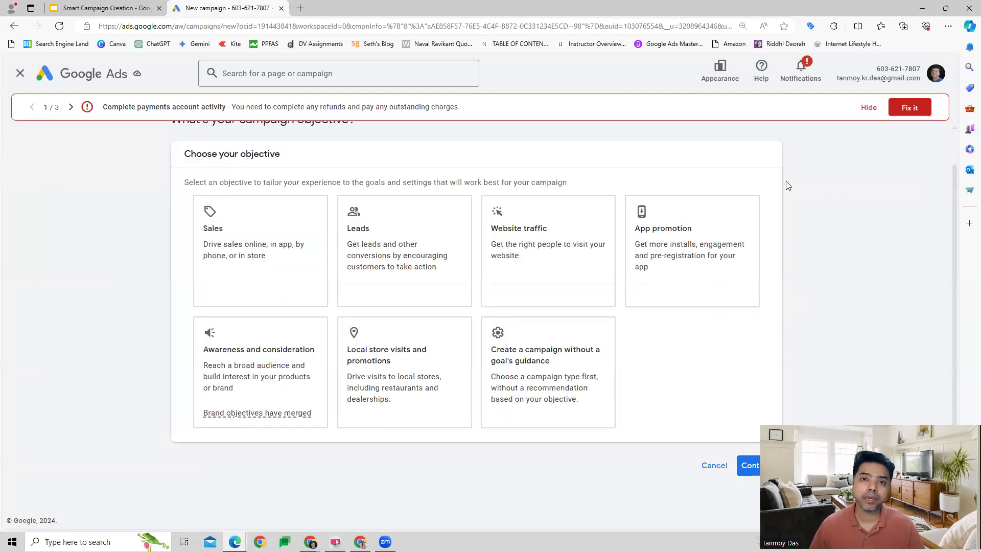
Create it without goal guidance as a Smart campaign and continue
click(559, 369)
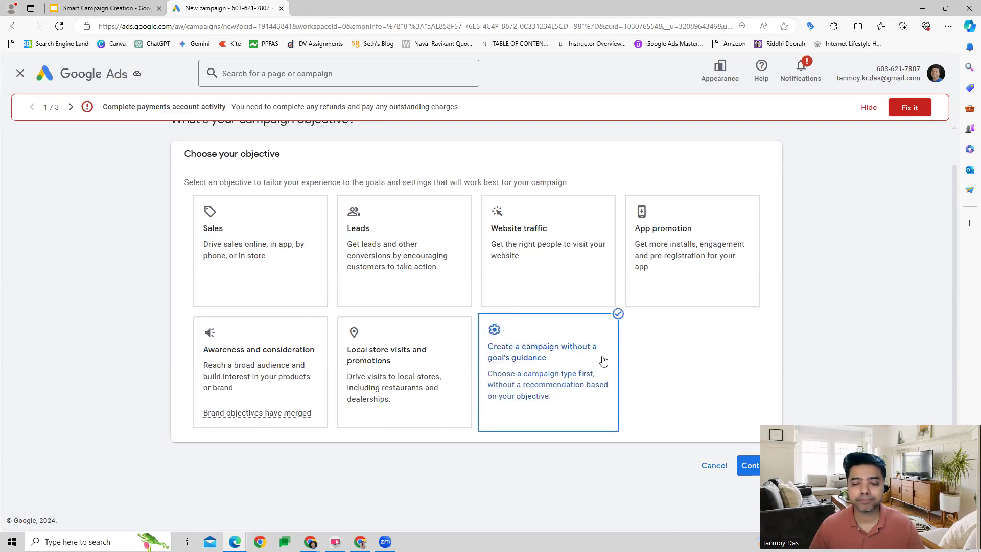
scroll(792, 282, down, 3)
scroll(792, 282, down, 3)
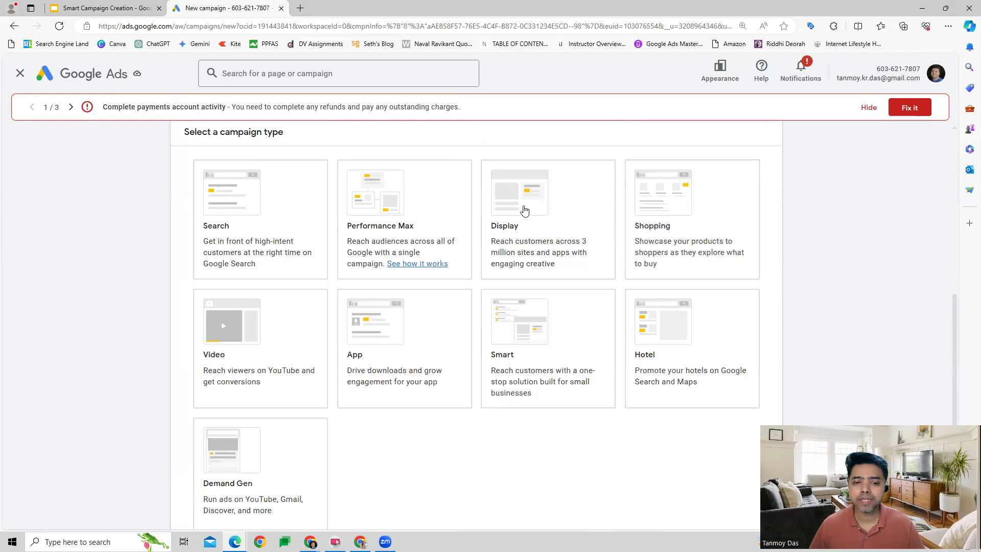
click(545, 381)
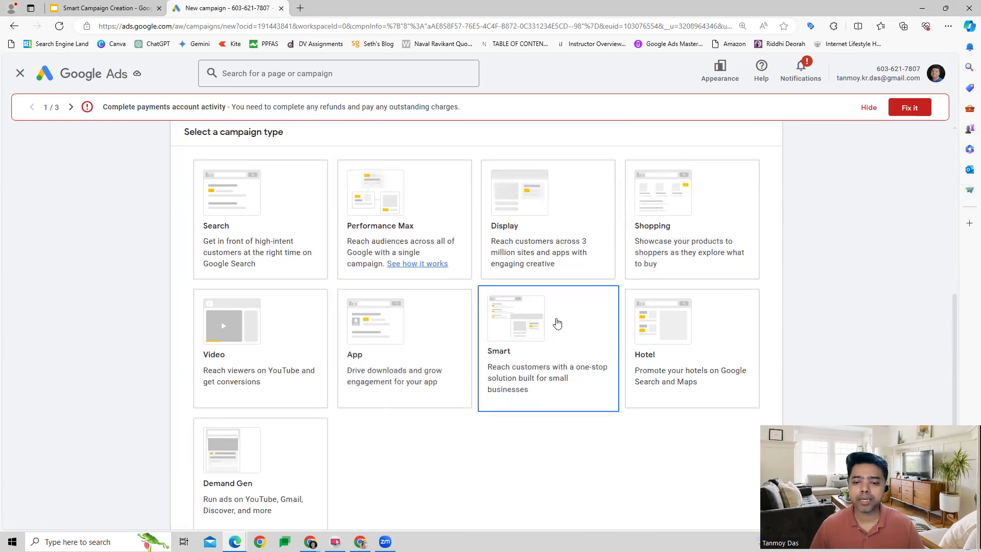
click(539, 358)
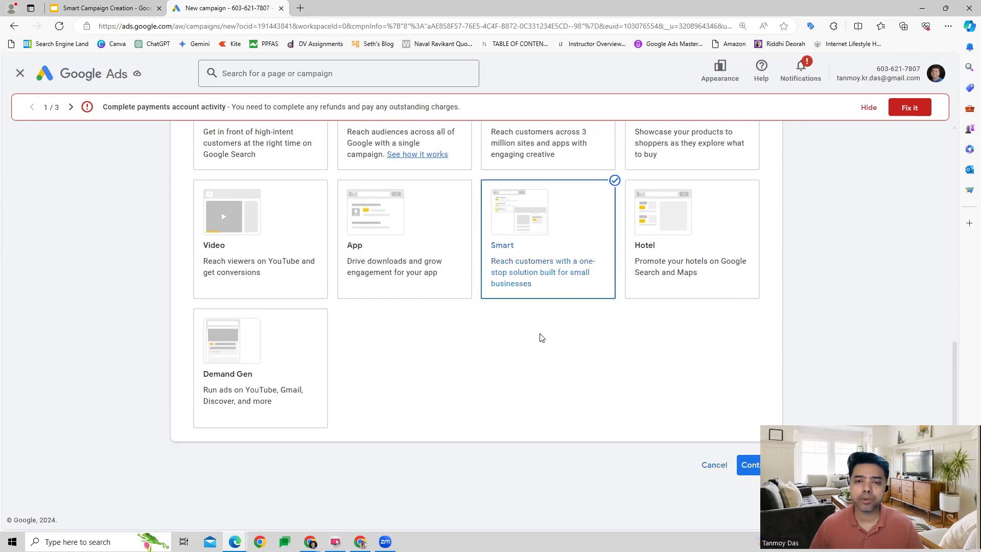
click(750, 465)
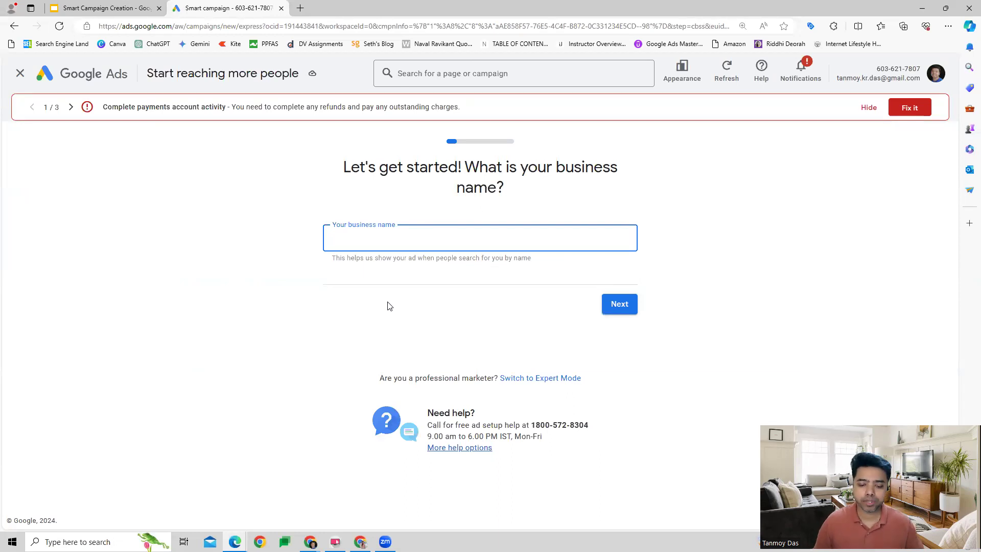
text(Digital S)
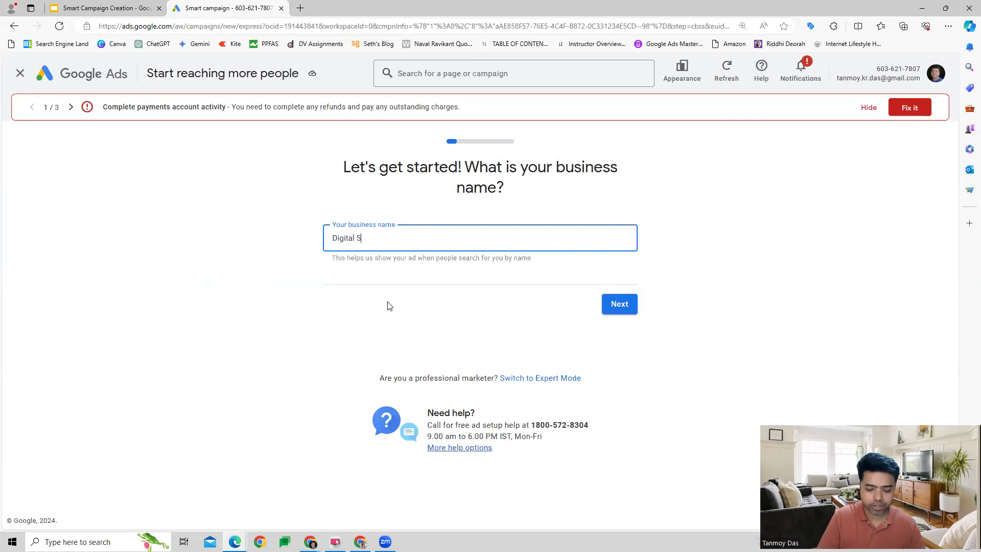
text(eekho)
key(Return)
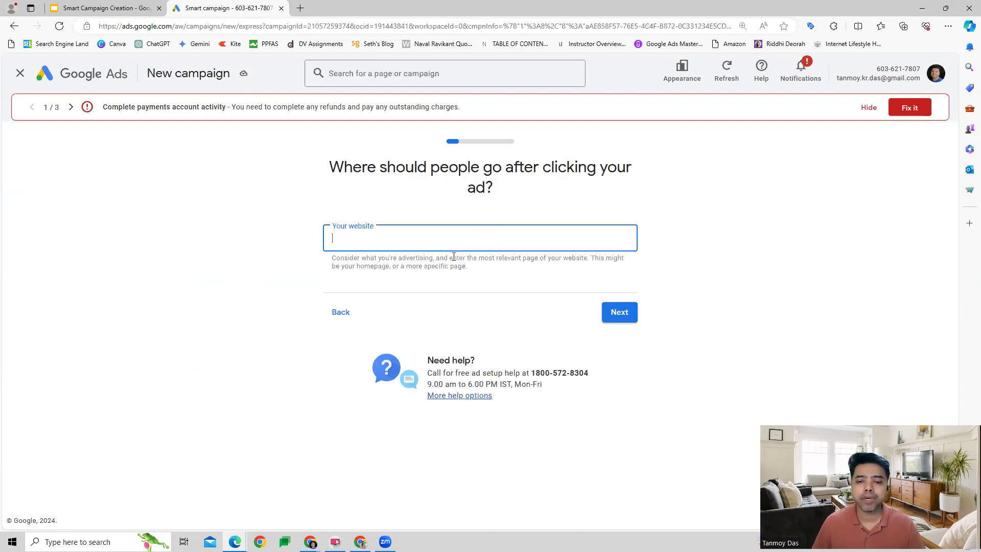
text(www)
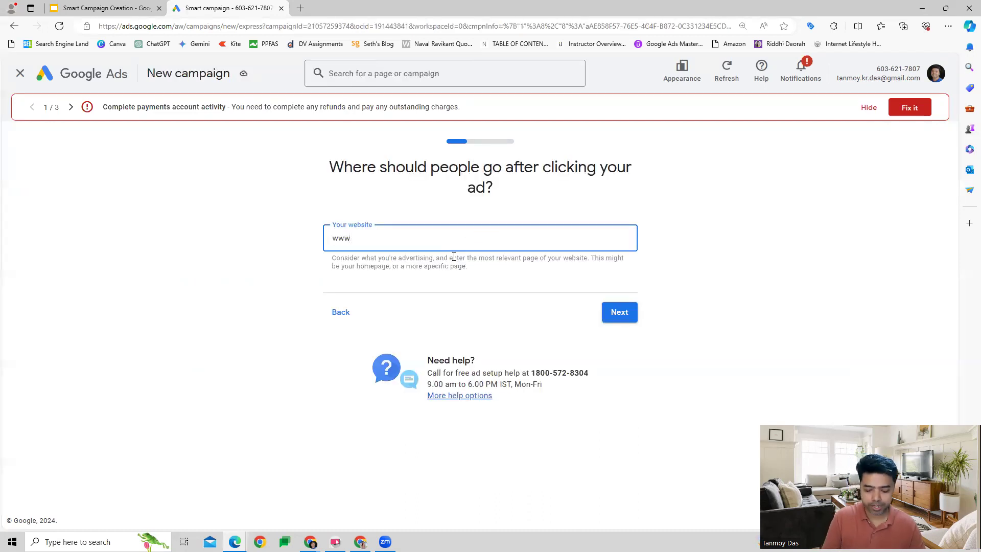
text(.digitalsee)
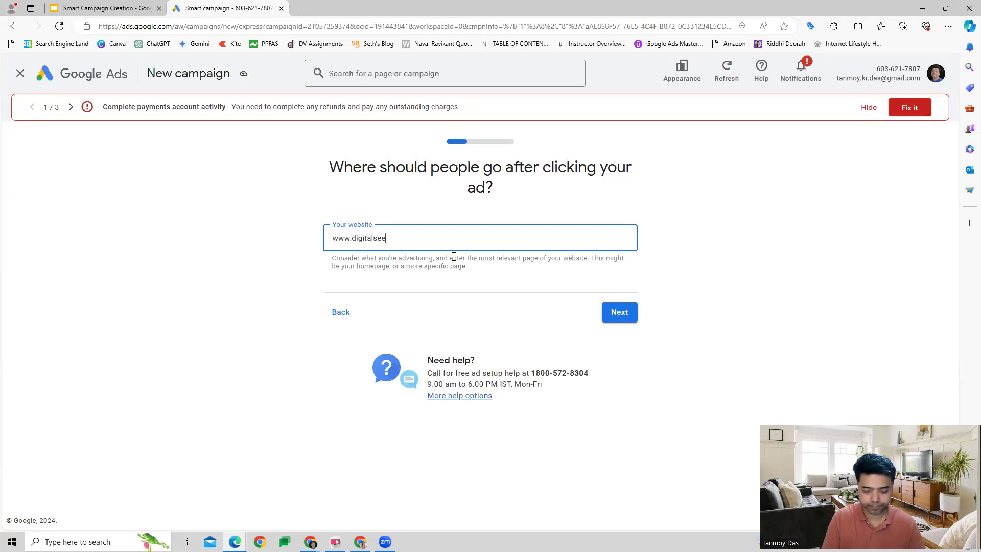
text(kho.com)
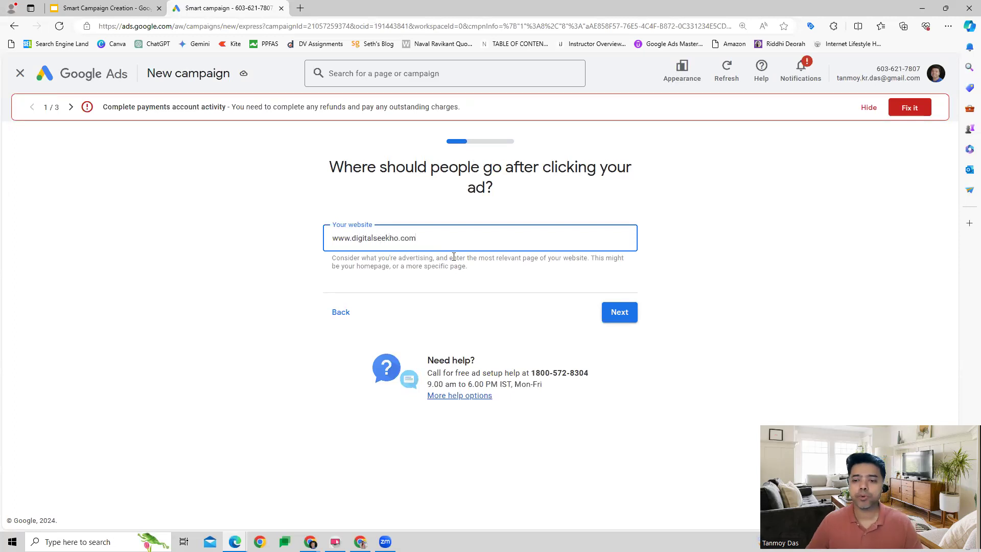
click(618, 312)
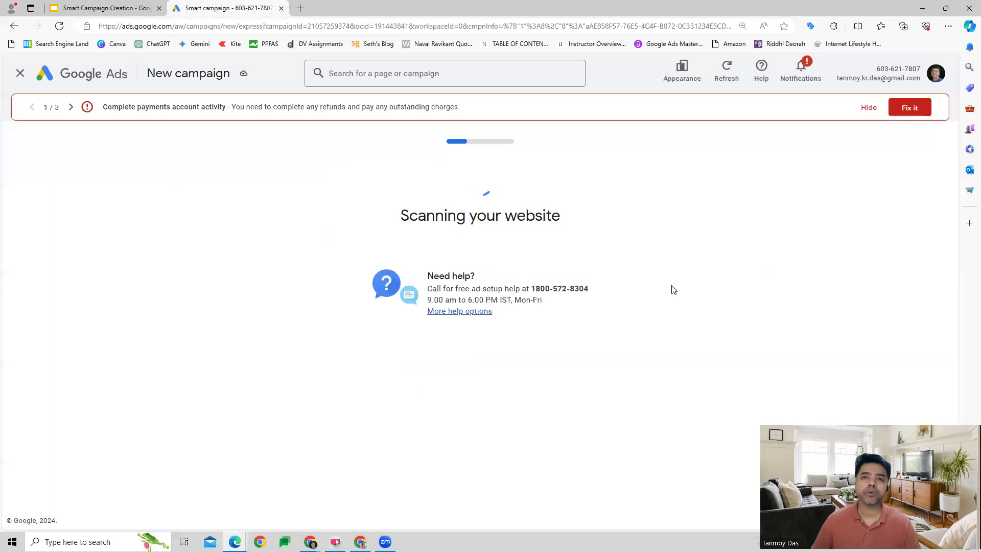
click(525, 231)
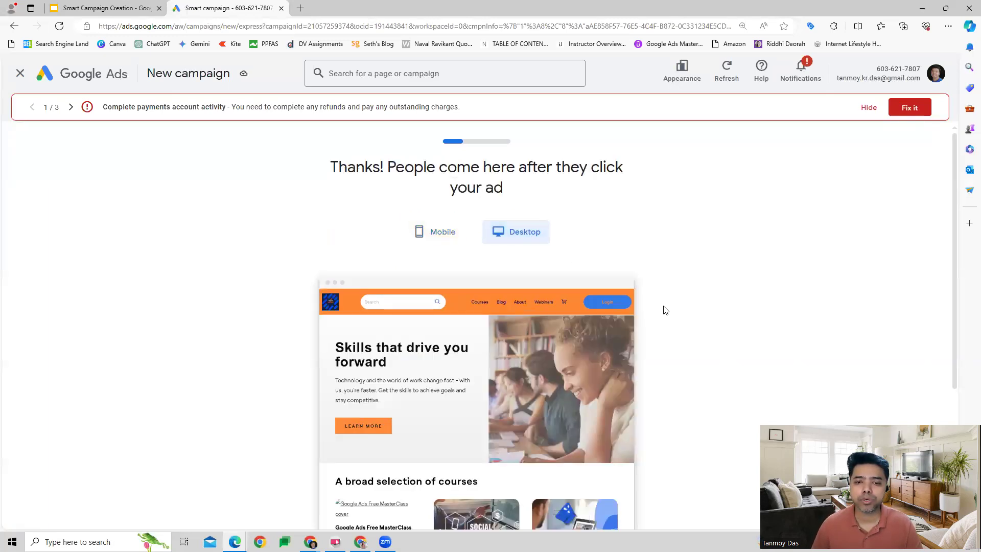
scroll(665, 310, down, 5)
Choose 'Get more website sales or leads' as the advertising goal
click(618, 397)
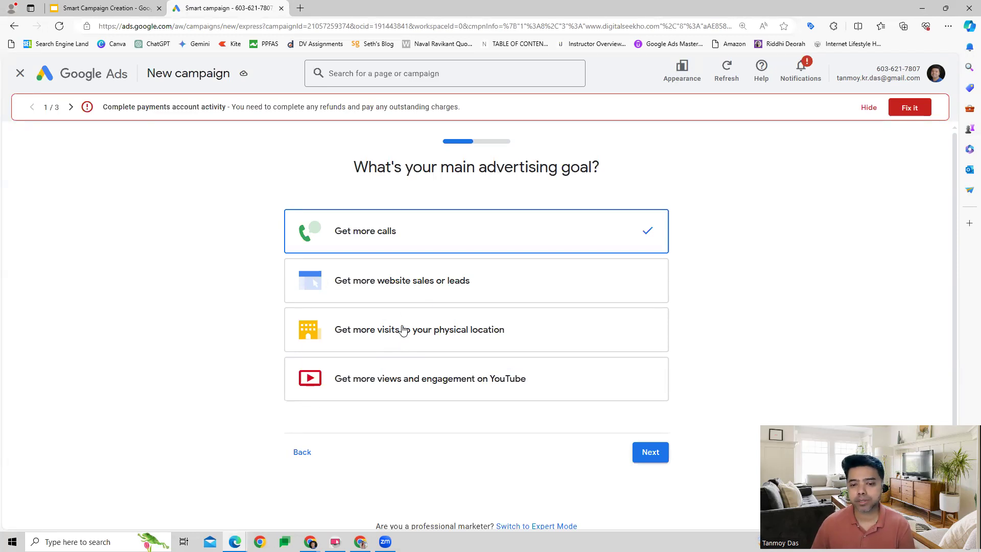
click(445, 295)
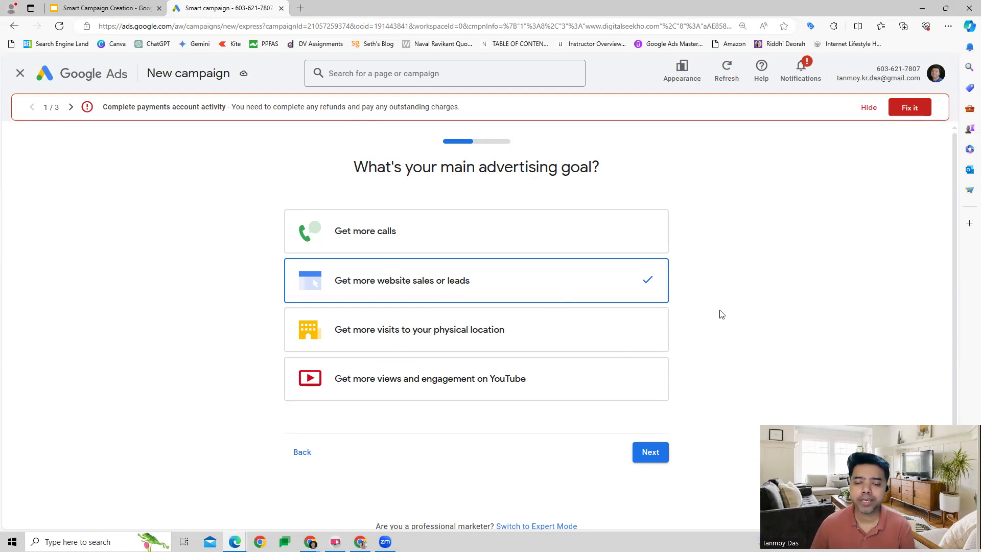
click(650, 452)
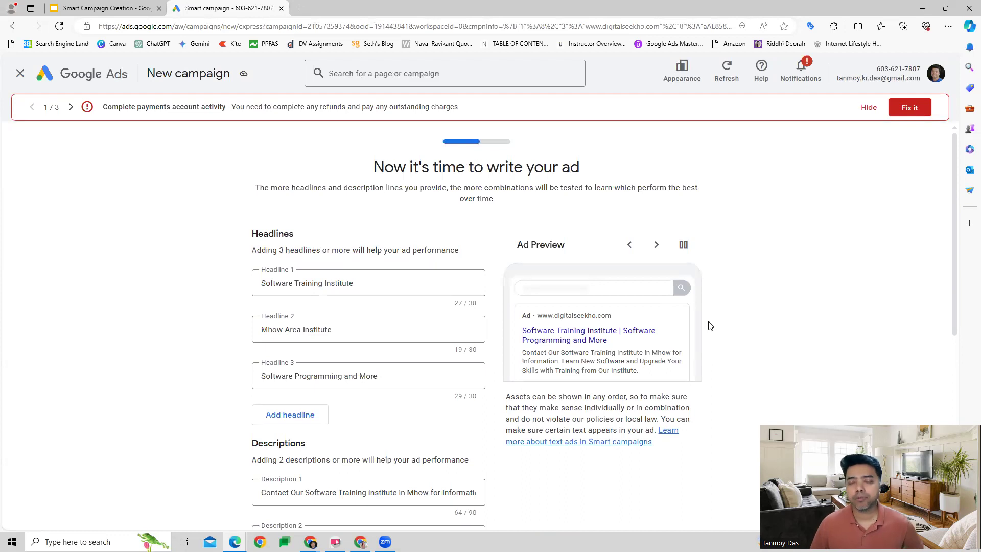
scroll(709, 325, down, 1)
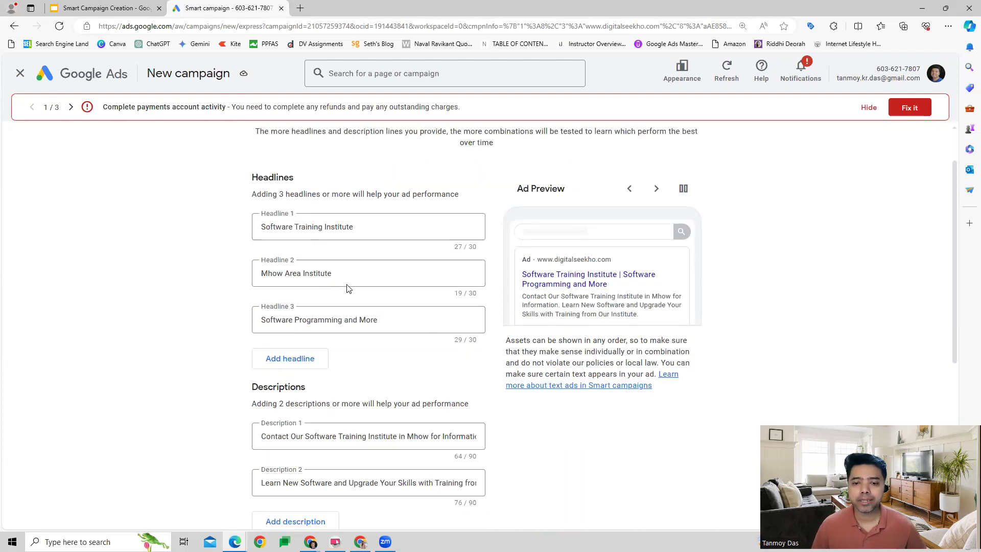
Keep the suggested headlines and descriptions but untick 'Show a call button in your ad'
click(307, 225)
scroll(357, 383, down, 1)
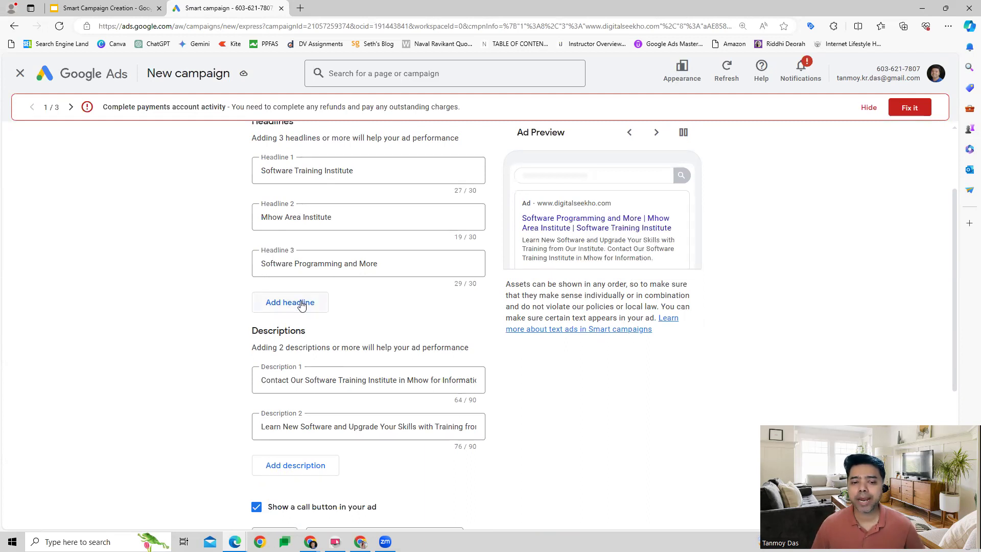
scroll(353, 326, down, 3)
scroll(306, 280, up, 1)
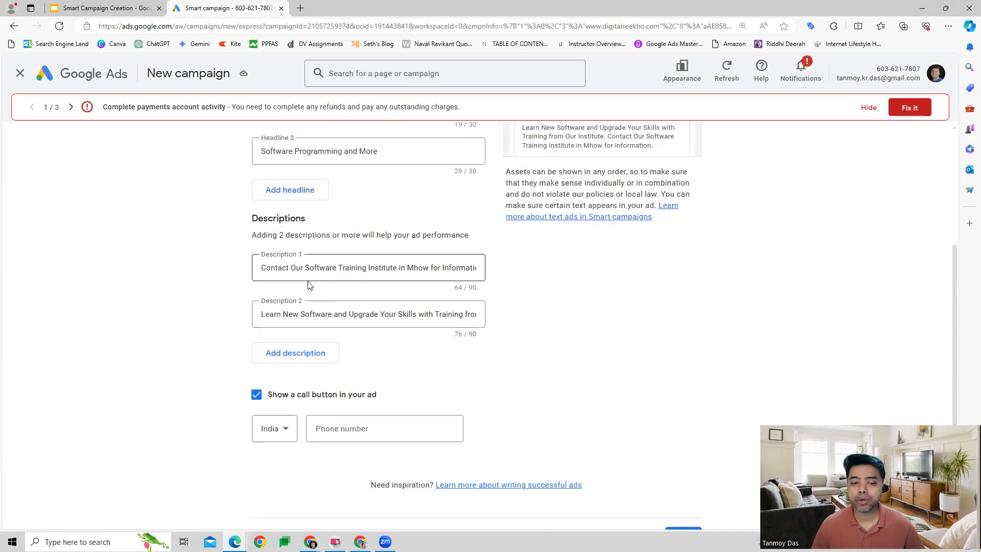
scroll(580, 323, up, 3)
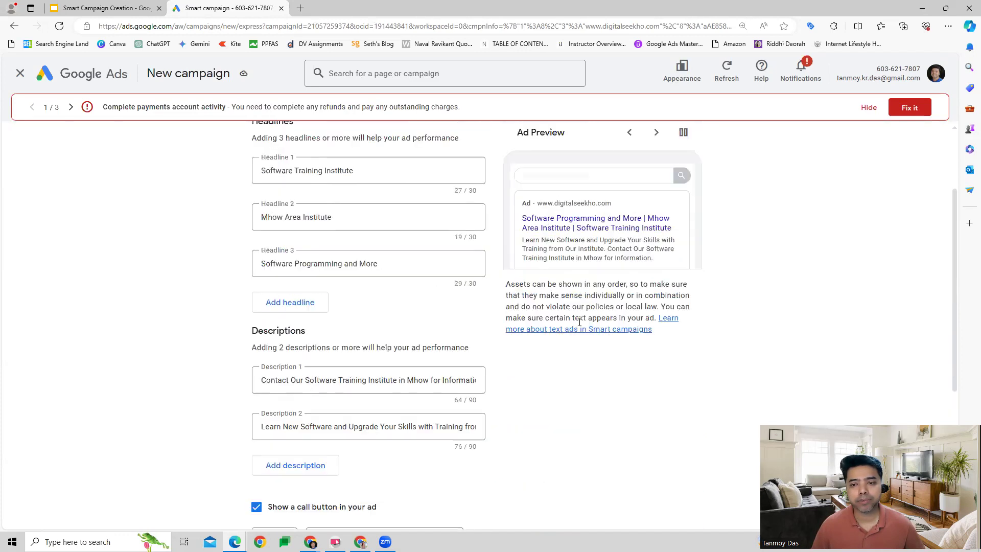
scroll(384, 261, up, 1)
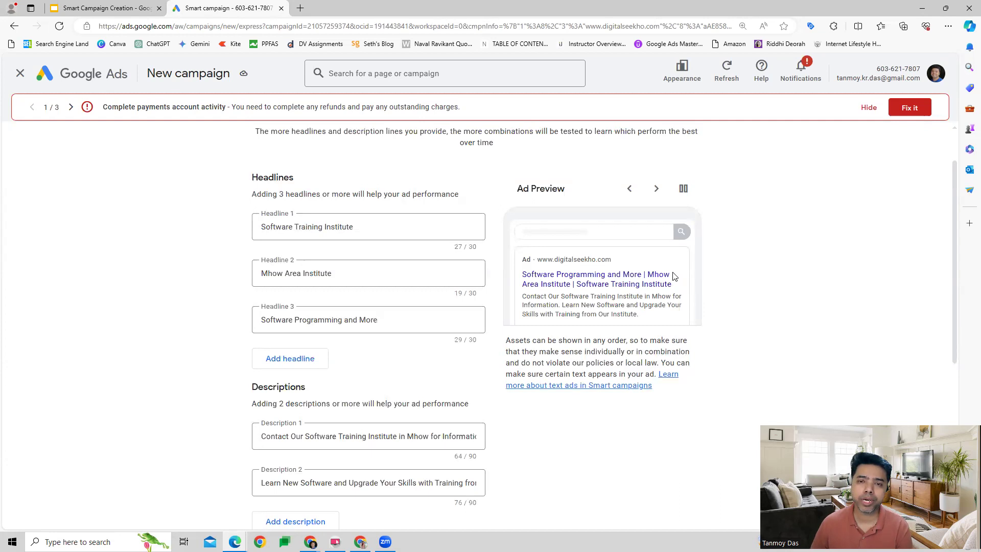
scroll(674, 276, down, 3)
scroll(675, 276, down, 3)
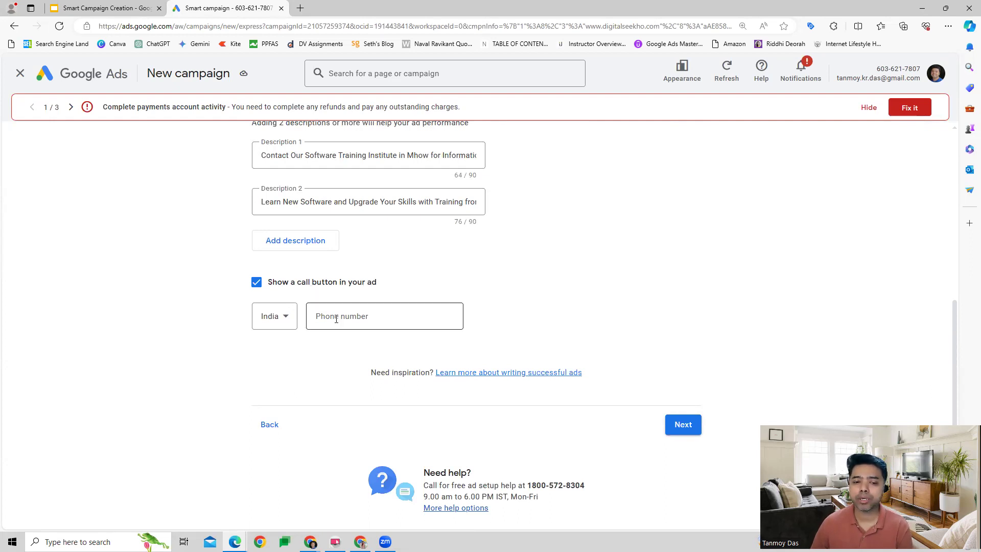
click(256, 282)
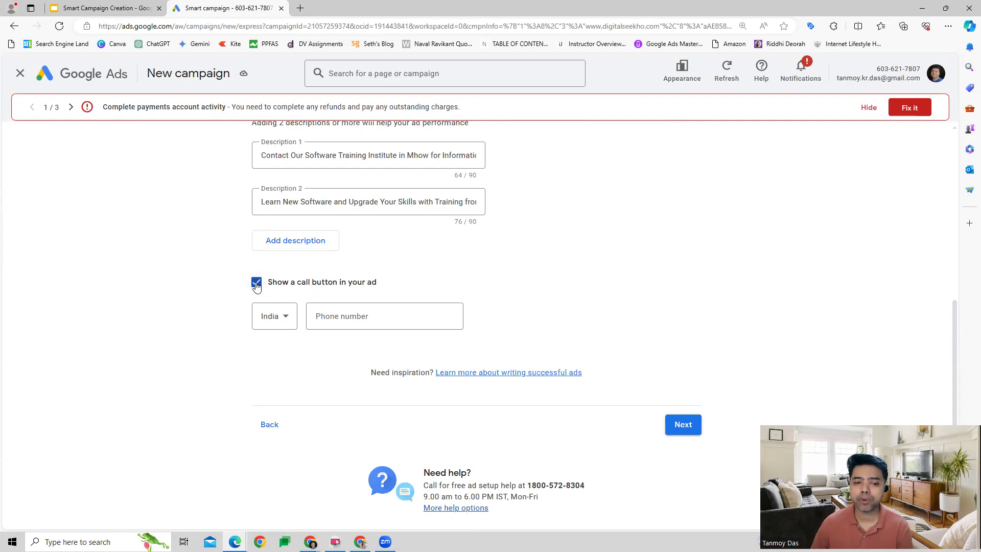
click(683, 425)
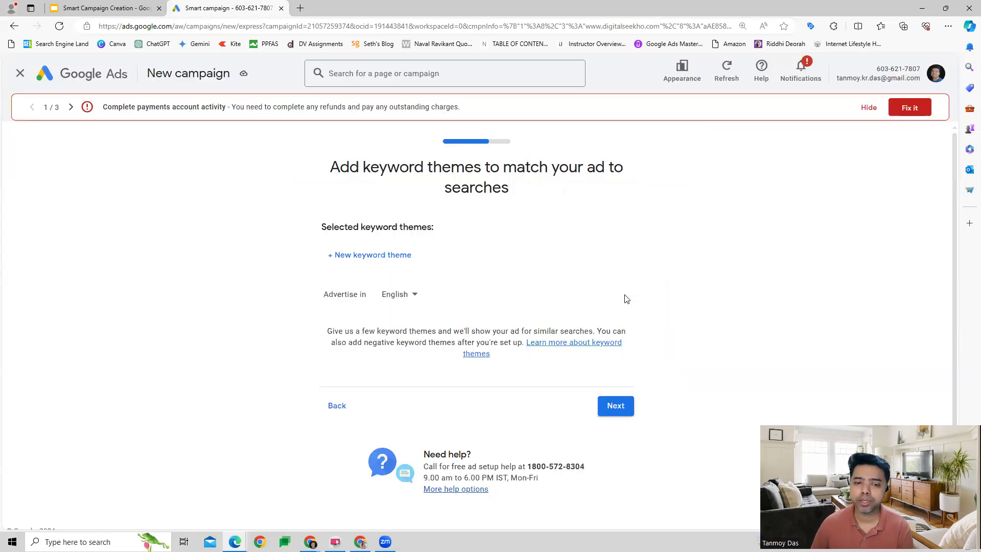
Add 'online share trading center' as the keyword theme, correcting a typo first
click(393, 257)
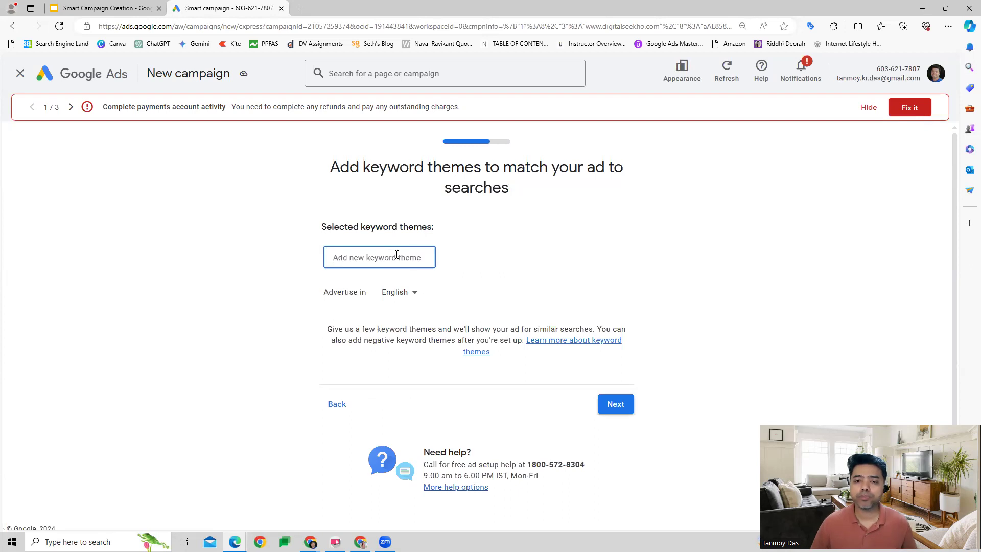
text(c)
key(BackSpace)
text(pon)
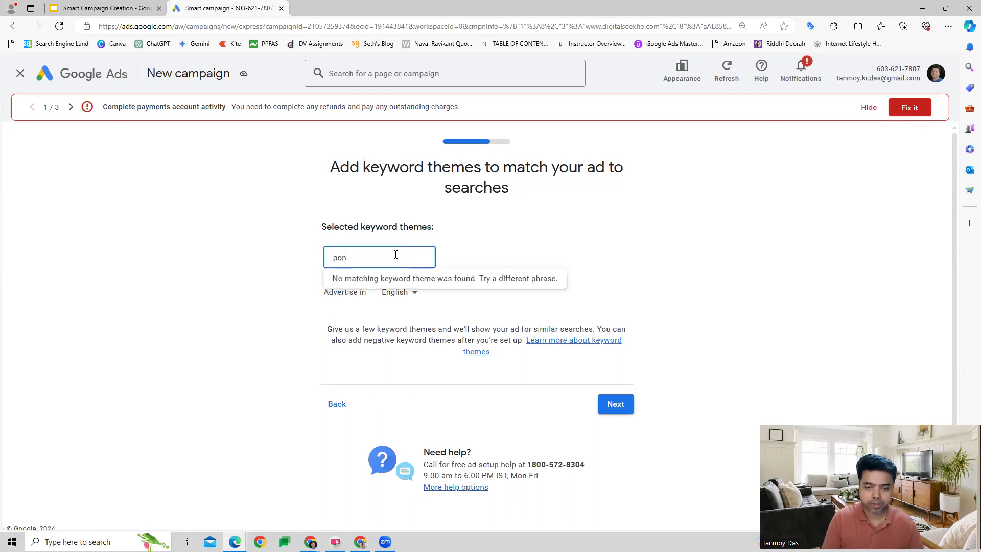
key(BackSpace)
key(BackSpace)
text(online )
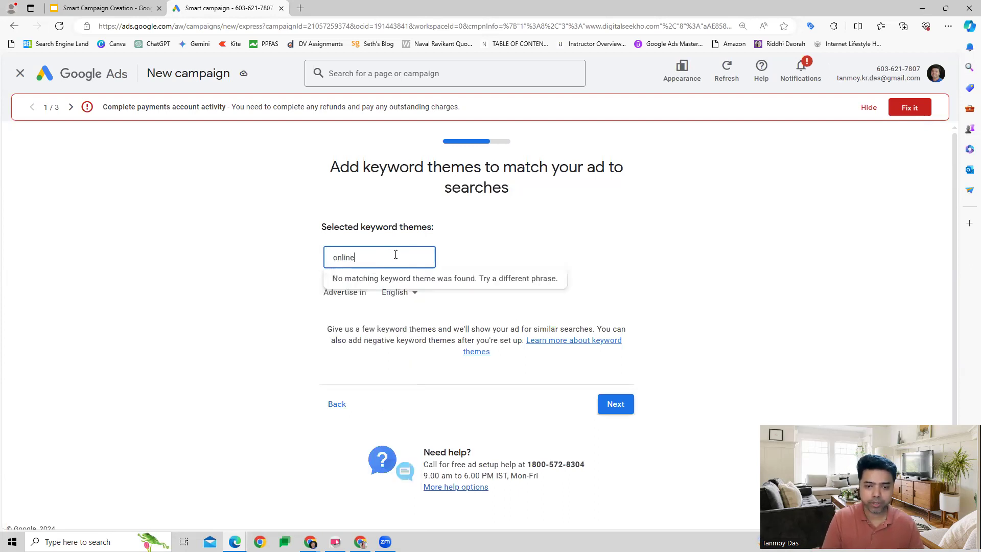
text(cou)
text(e)
key(Return)
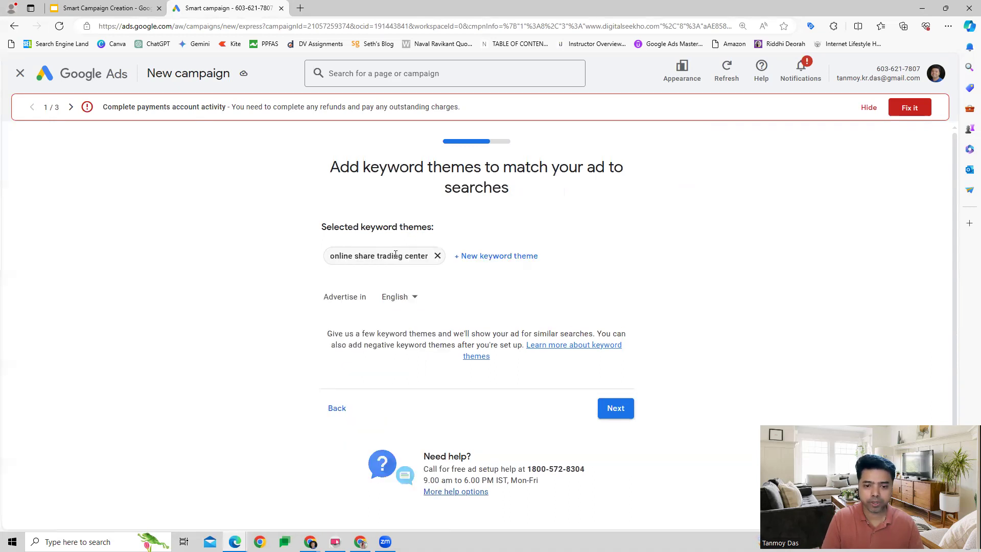
click(616, 408)
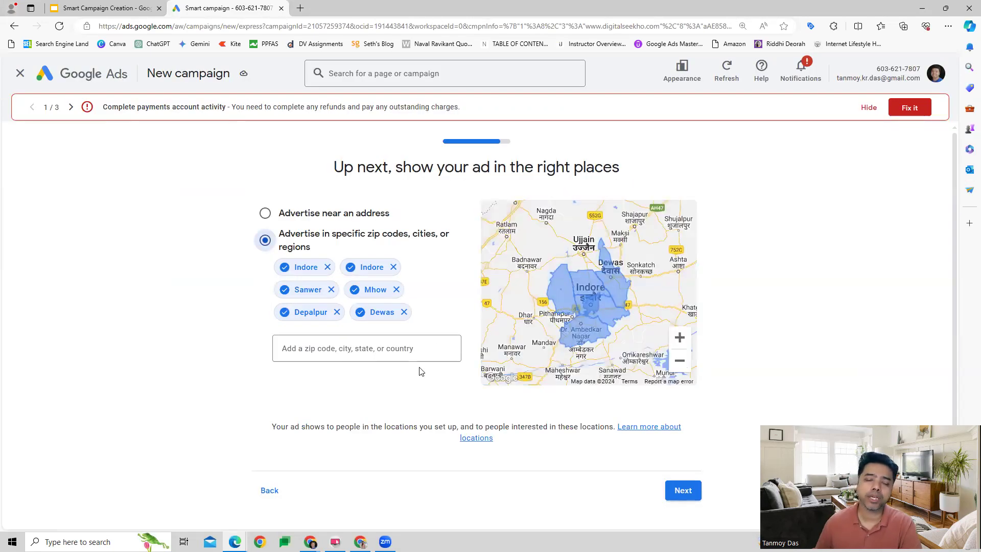
Add Detroit, Michigan as an extra target location
click(338, 349)
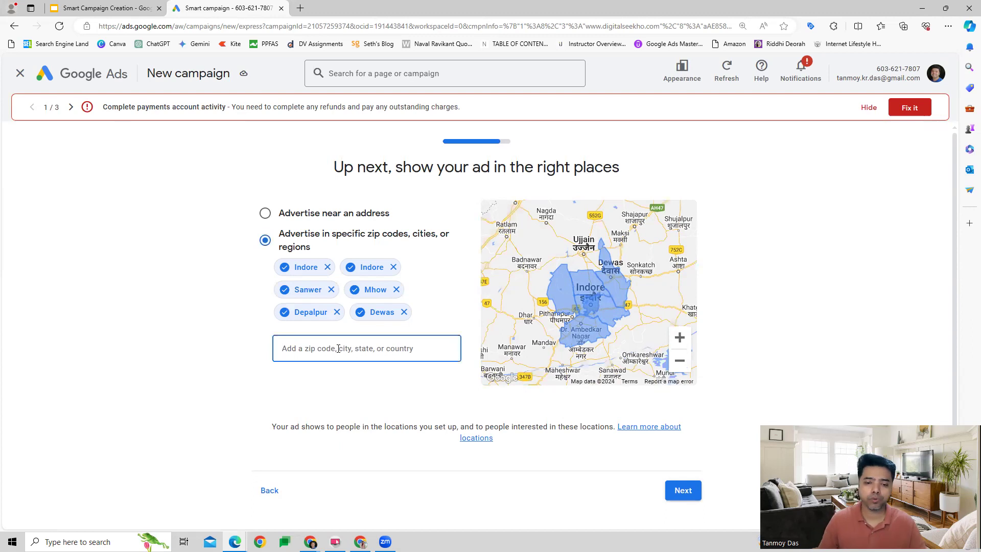
text(detroit)
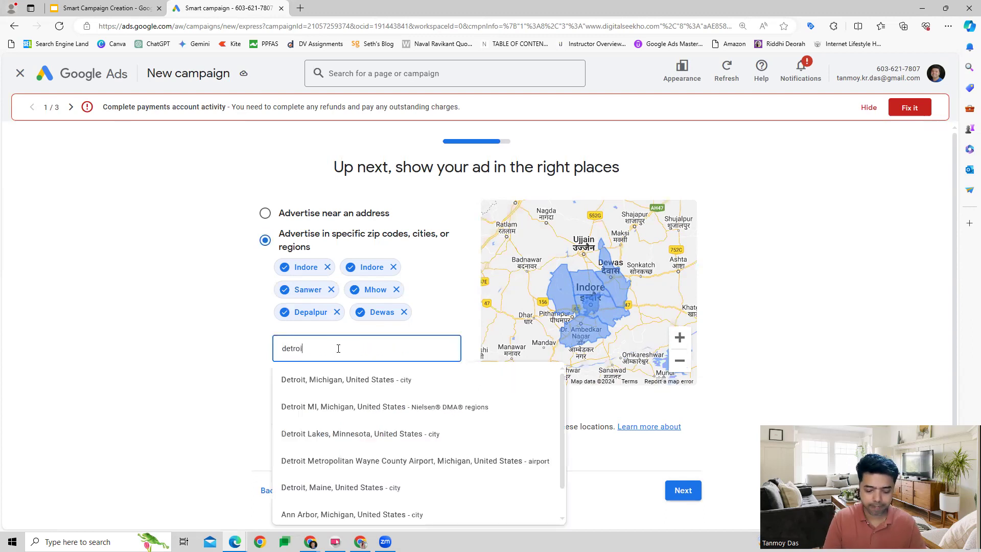
click(338, 380)
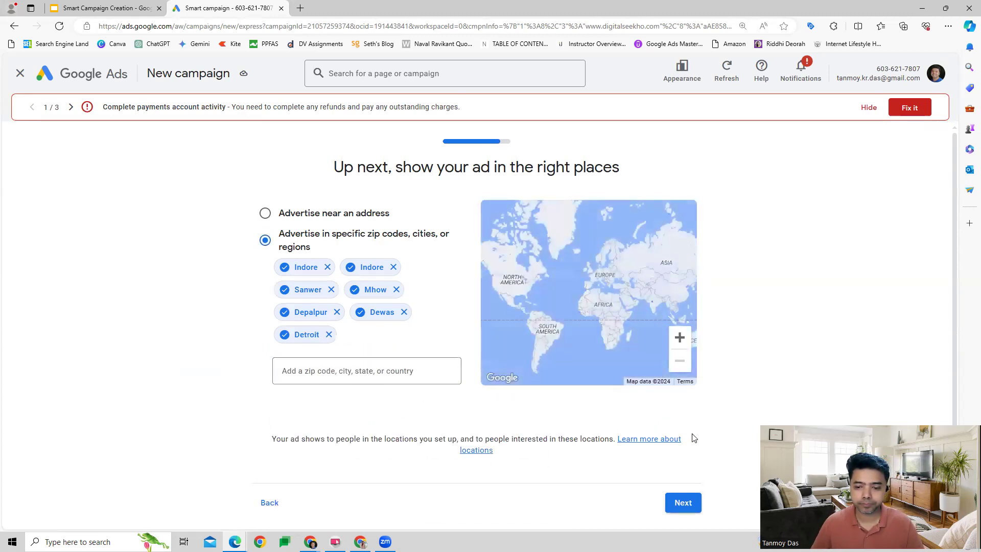
click(684, 490)
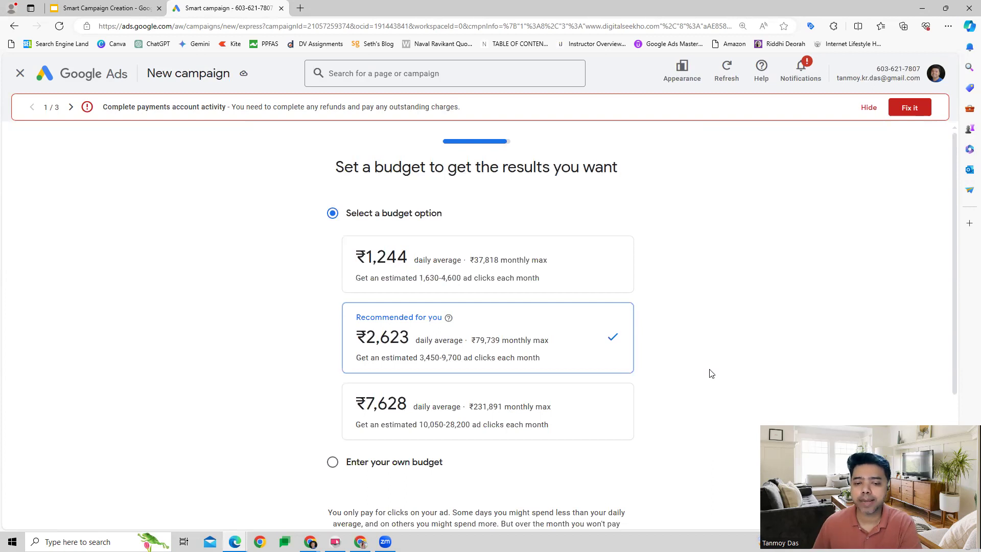
scroll(710, 374, down, 2)
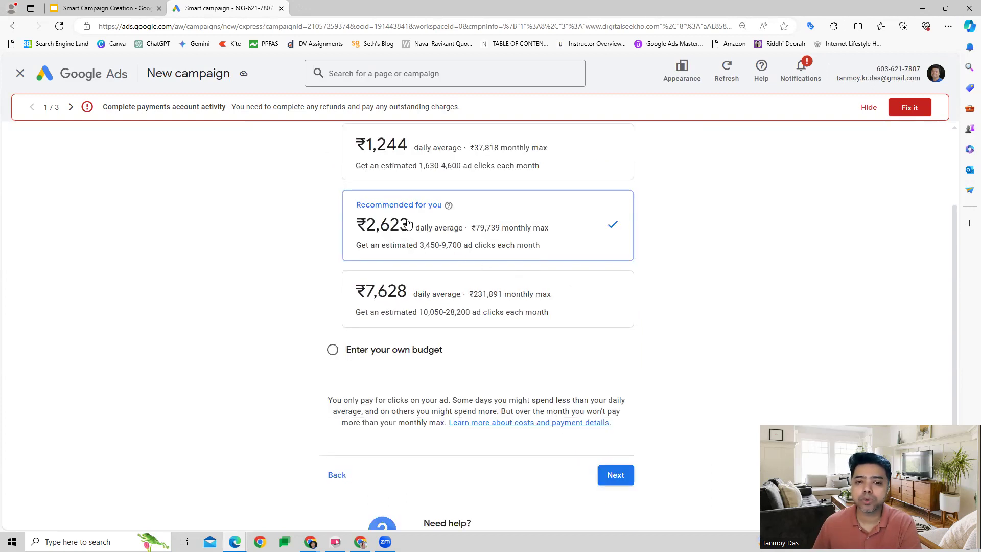
scroll(409, 222, up, 2)
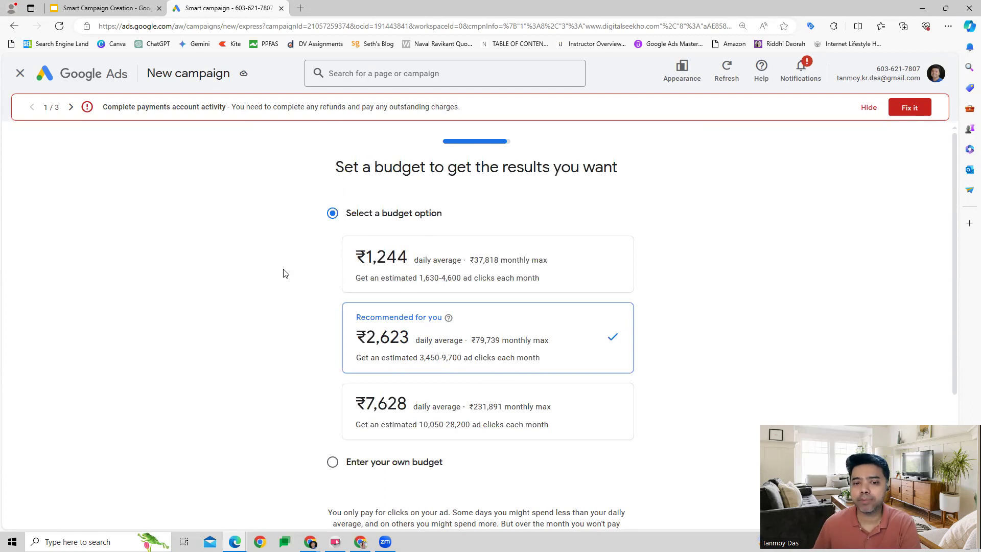
scroll(283, 274, down, 1)
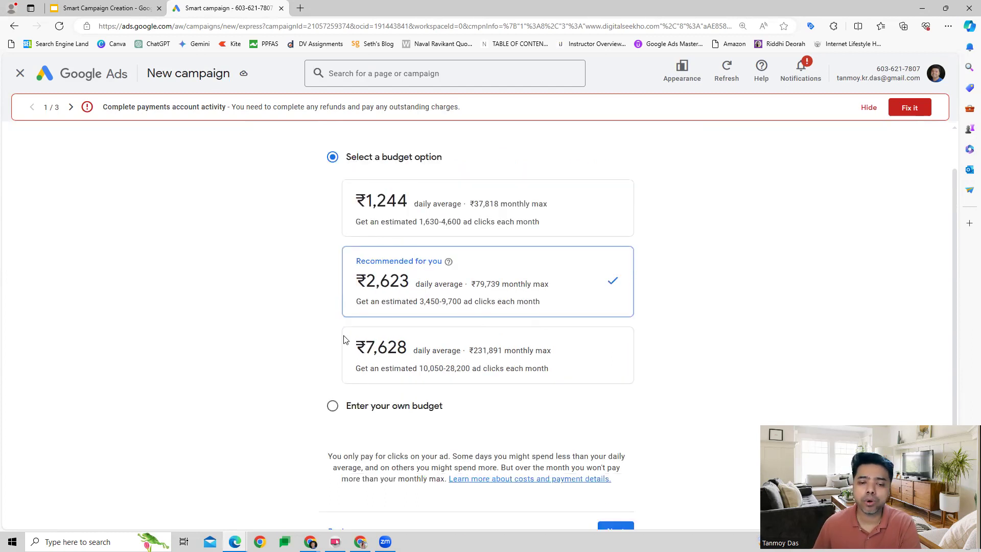
Enter a custom daily budget of ₹1000 instead of the suggested options
click(393, 407)
click(383, 226)
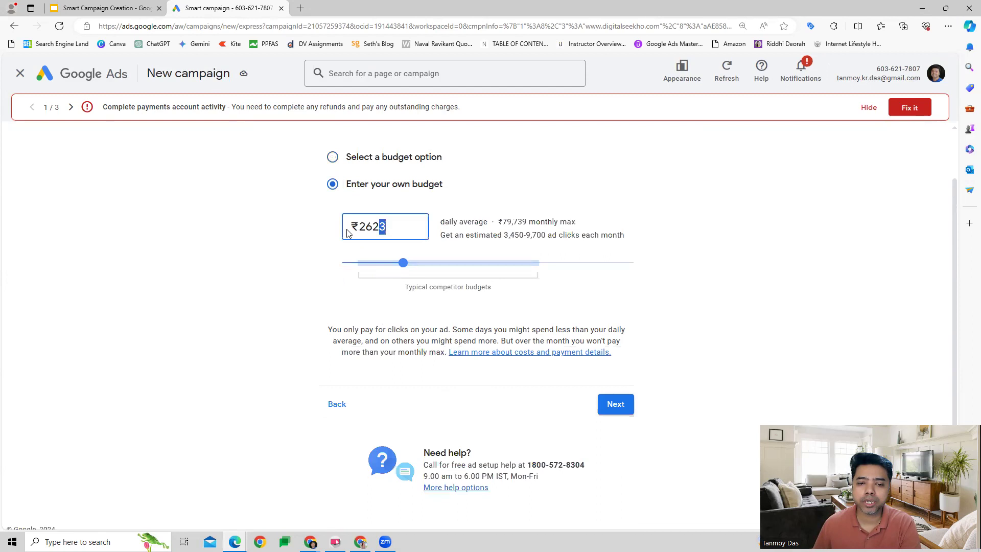
double_click(368, 226)
text(1000)
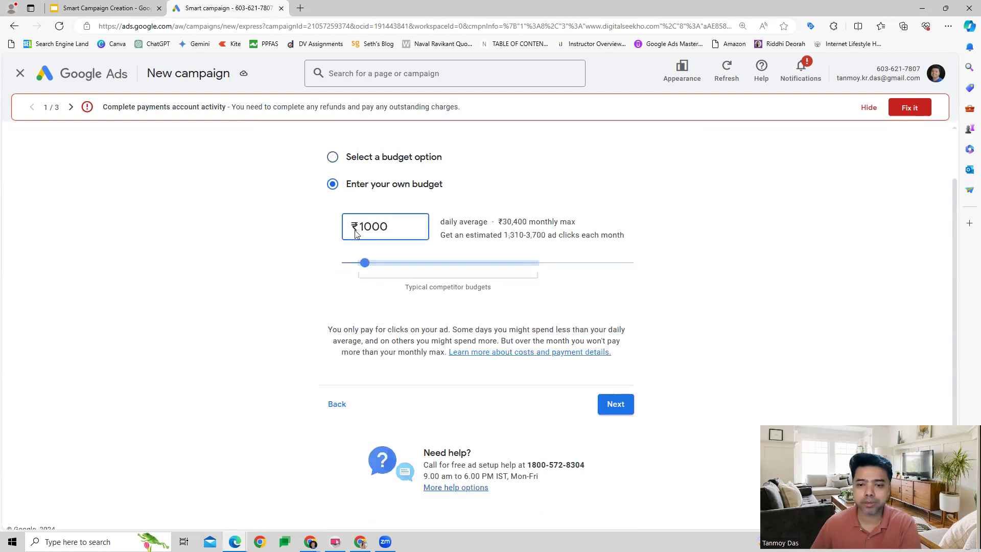
click(615, 404)
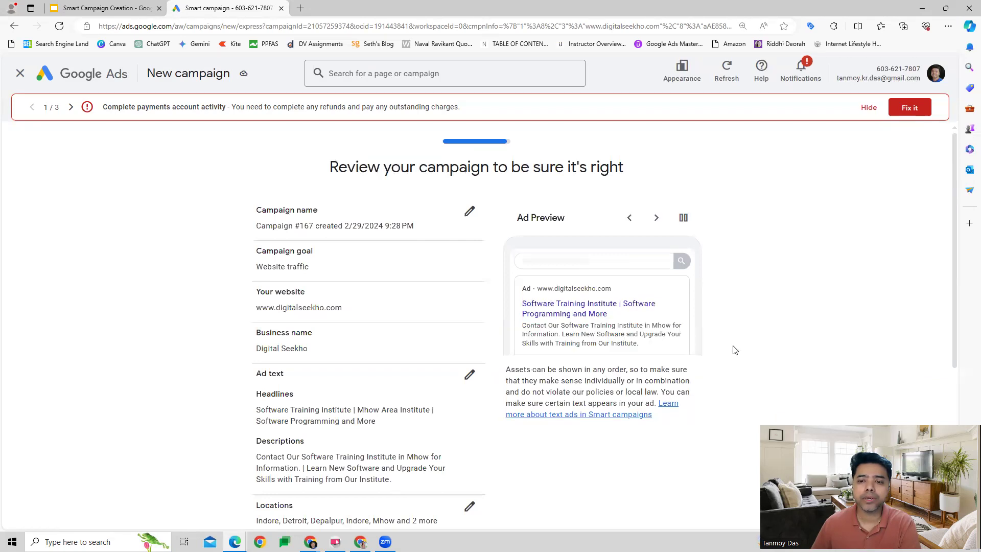
scroll(734, 350, down, 2)
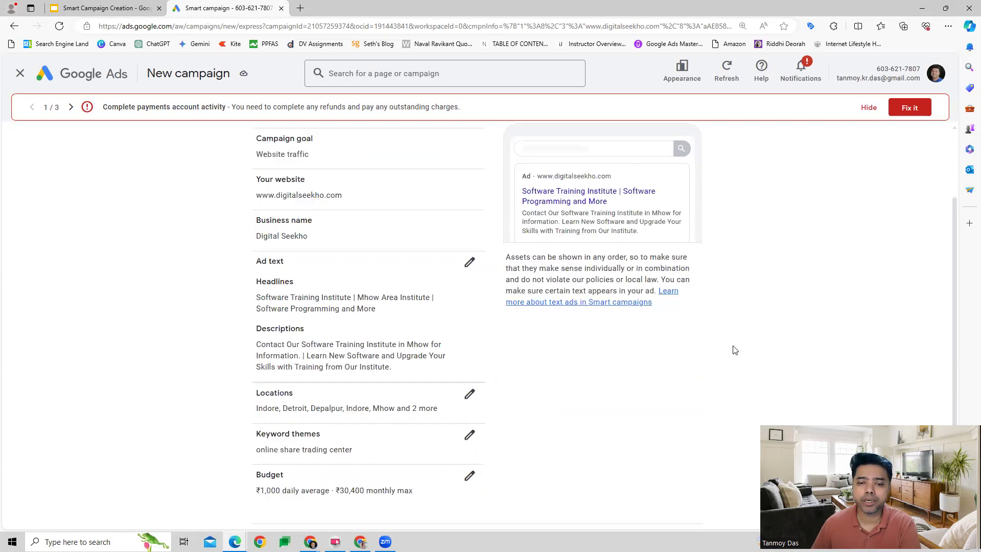
scroll(733, 350, down, 2)
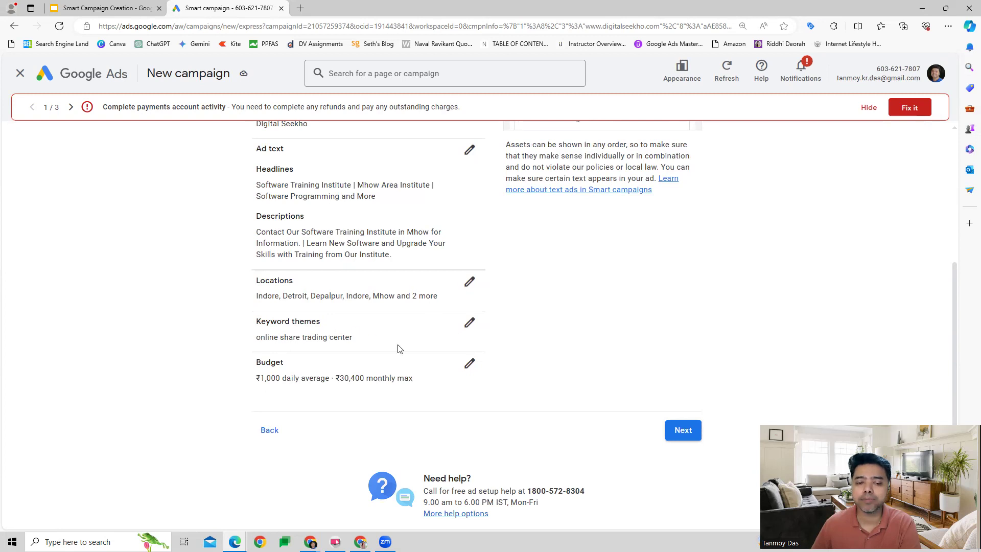
scroll(577, 350, up, 4)
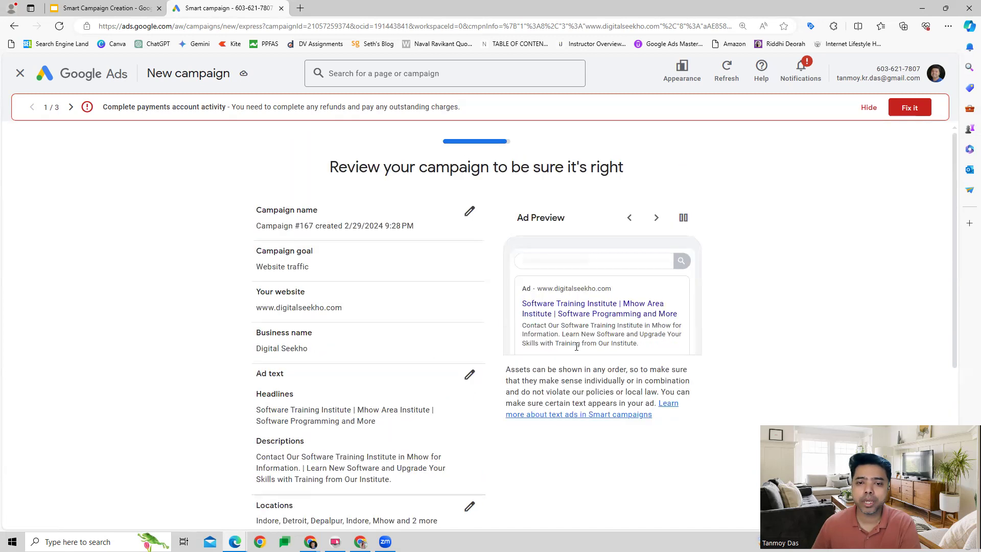
scroll(577, 349, down, 4)
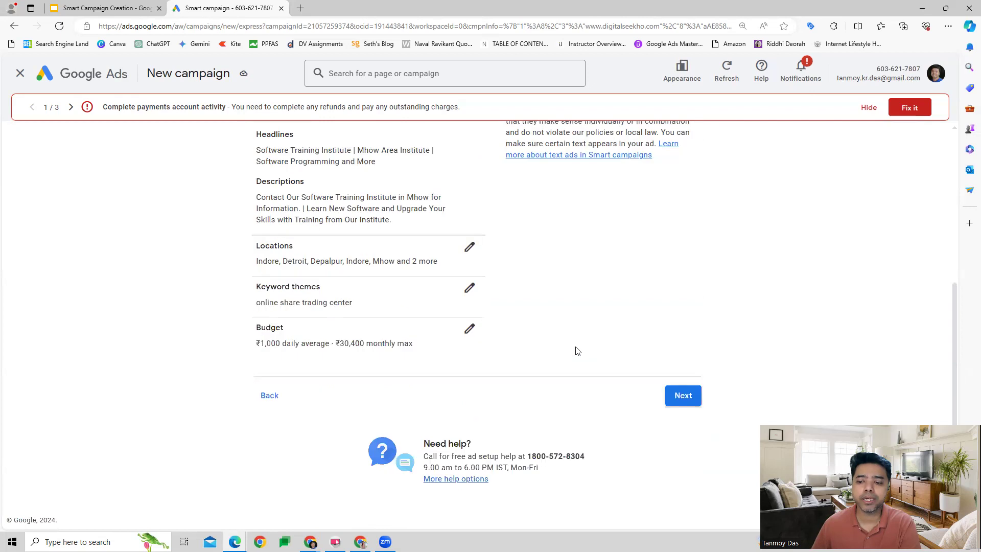
Accept the campaign review summary and go on to Google tag installation
click(679, 394)
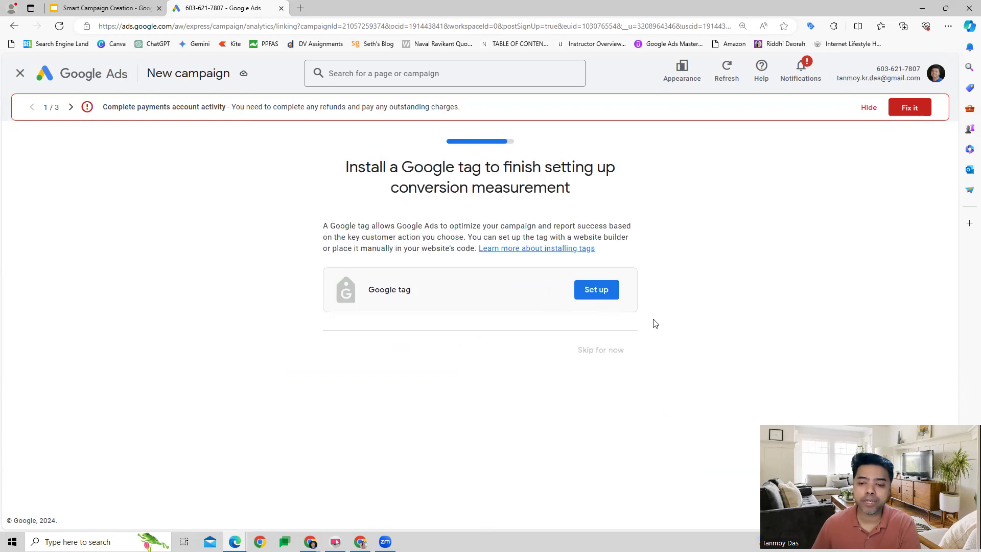
Open and close the Google tag setup, then skip tag installation
click(591, 290)
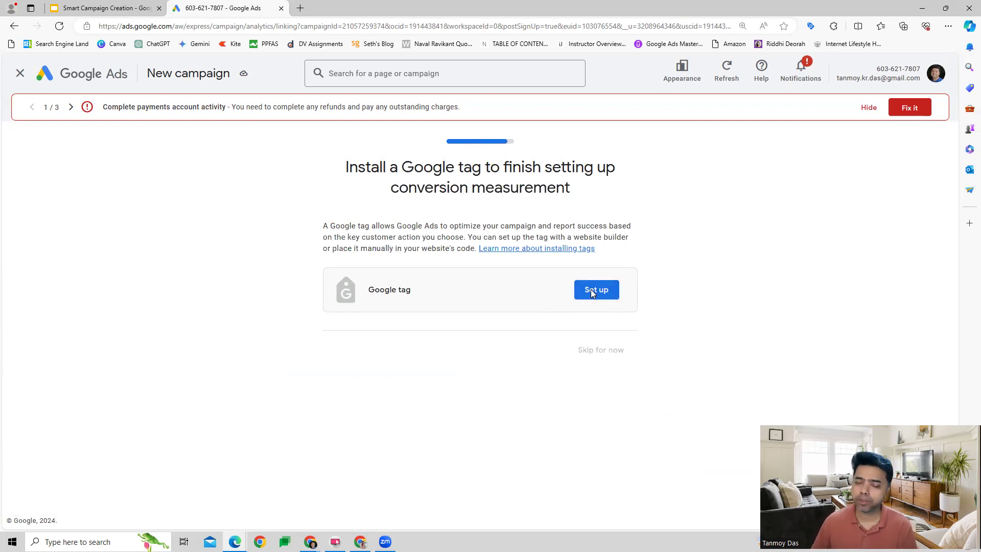
click(592, 288)
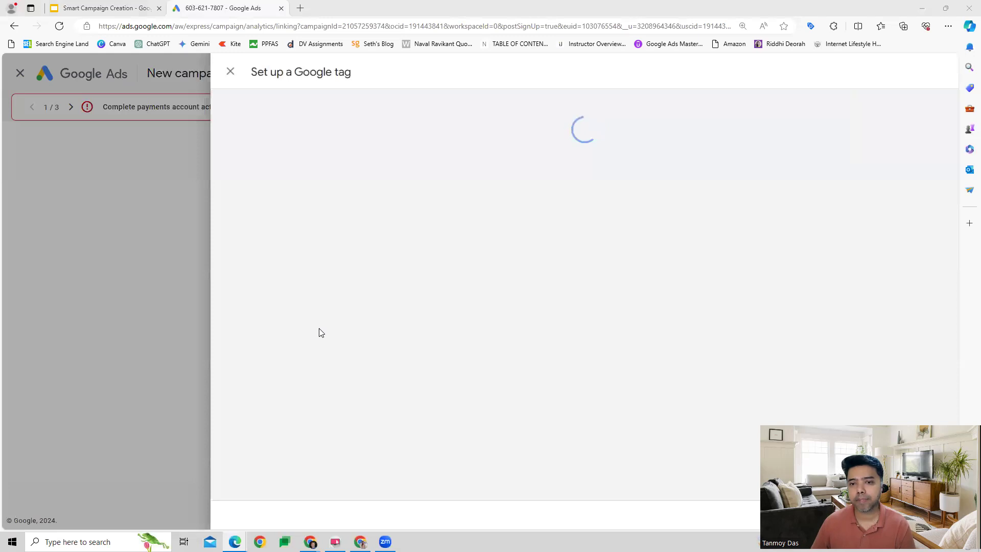
click(230, 71)
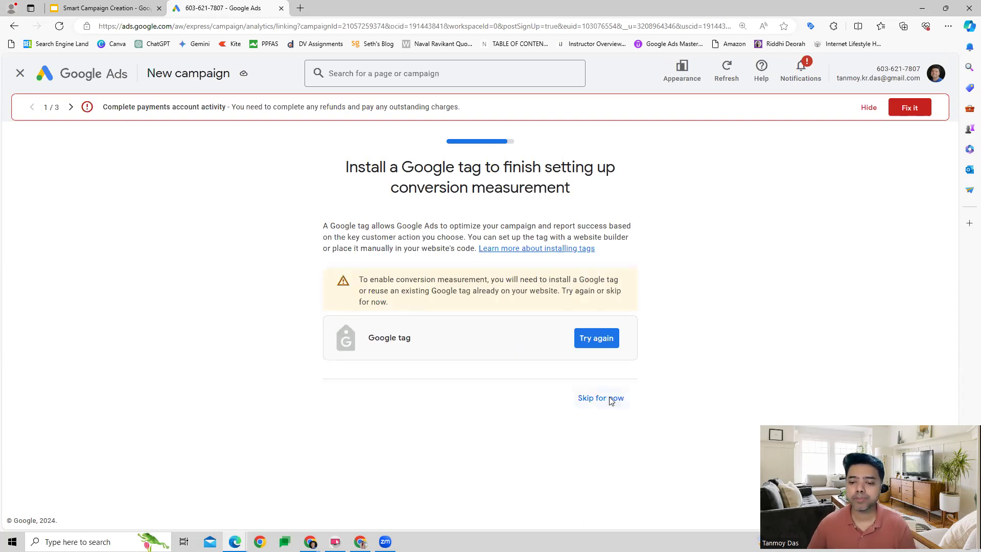
click(601, 398)
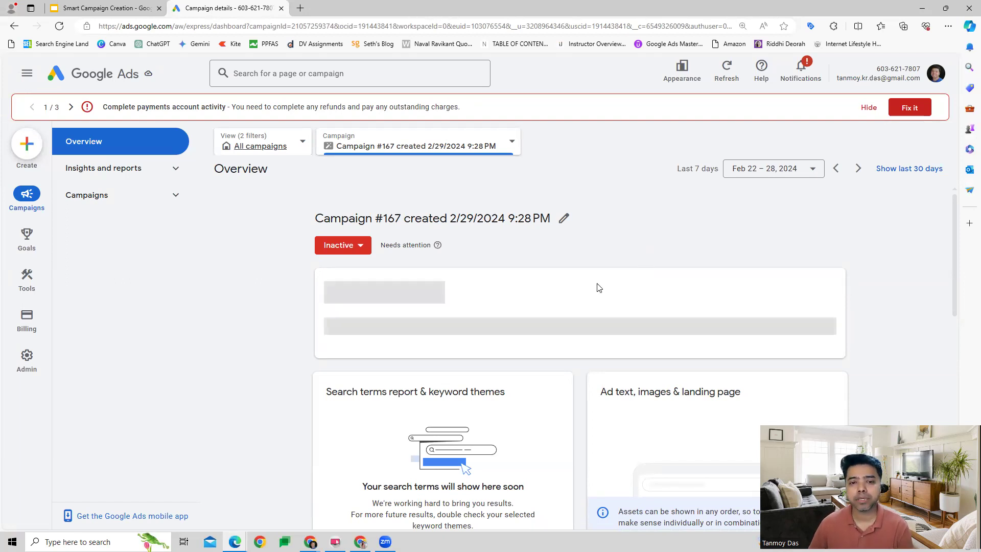
scroll(599, 288, down, 2)
scroll(560, 311, down, 1)
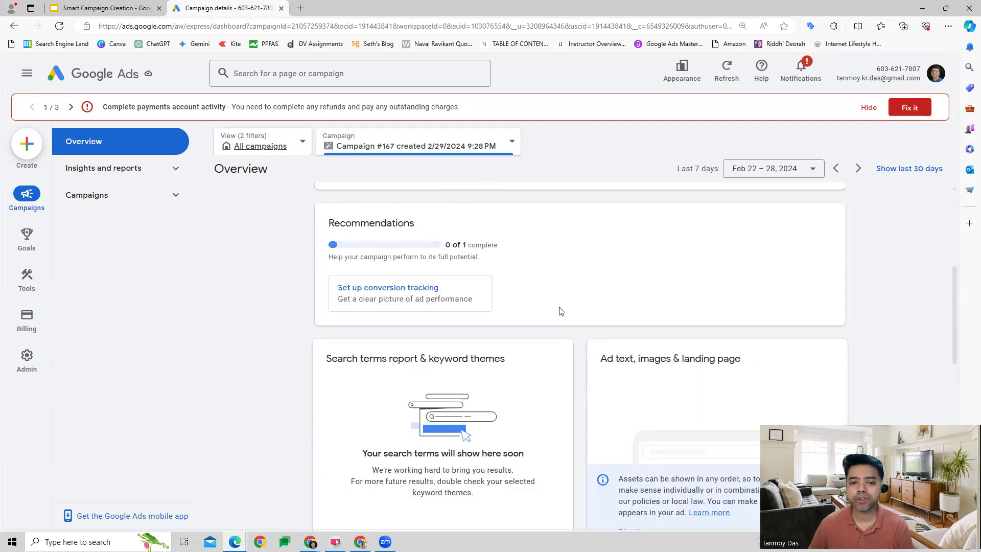
scroll(551, 298, down, 3)
scroll(551, 298, down, 3)
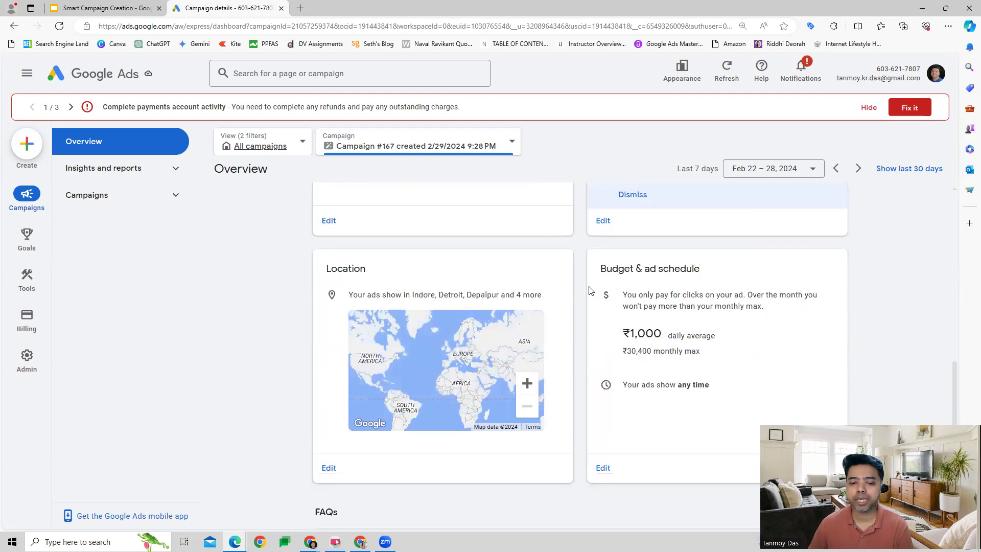
scroll(590, 289, down, 3)
scroll(590, 289, down, 3)
scroll(589, 289, up, 5)
scroll(589, 289, up, 4)
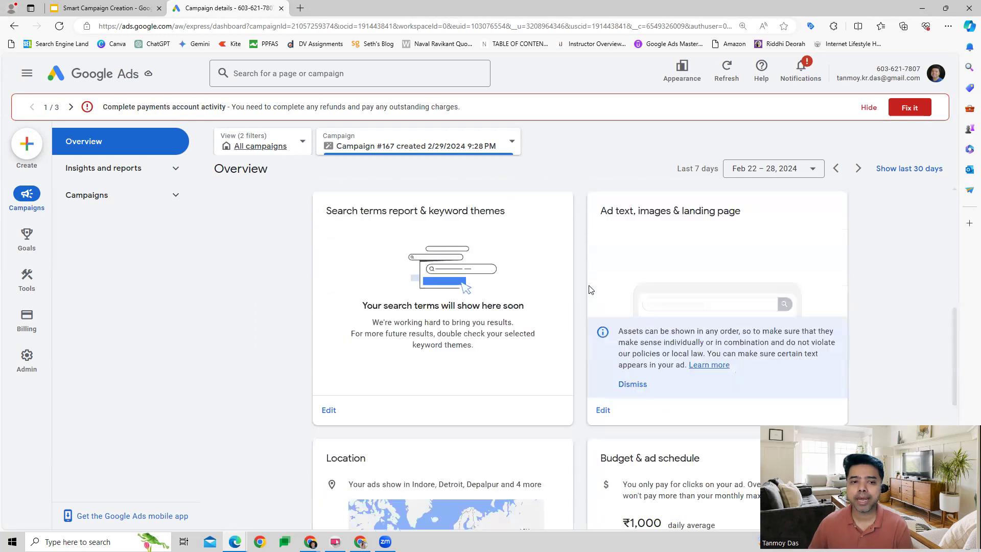
scroll(590, 290, up, 3)
scroll(590, 289, up, 3)
scroll(589, 290, up, 2)
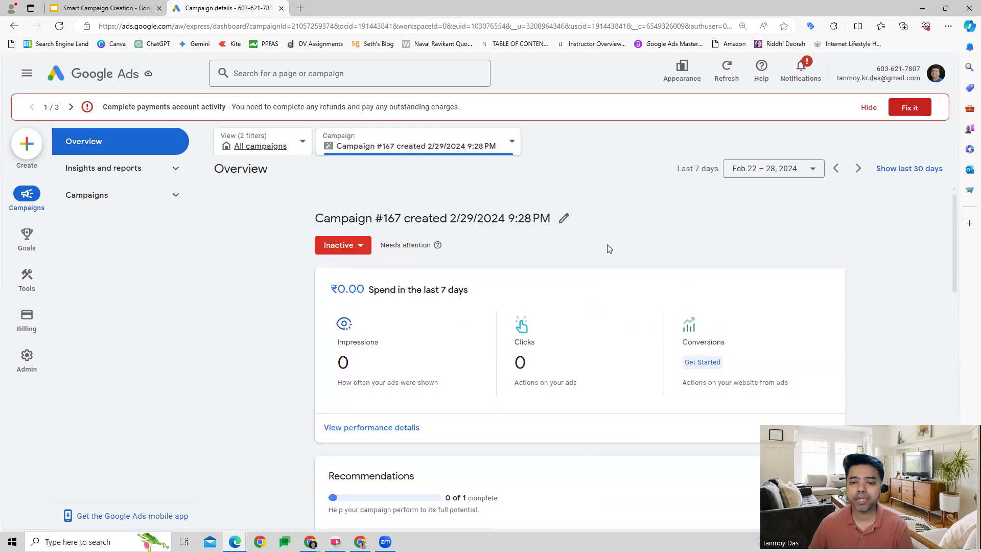